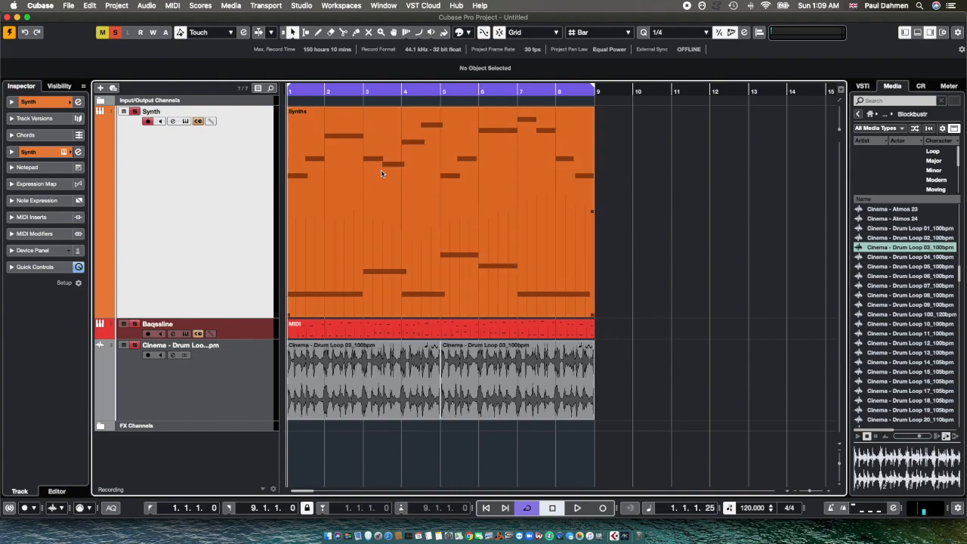
Step: Open the Synths part for note editing and look through its low notes and the available note expression parameters
double_click(397, 190)
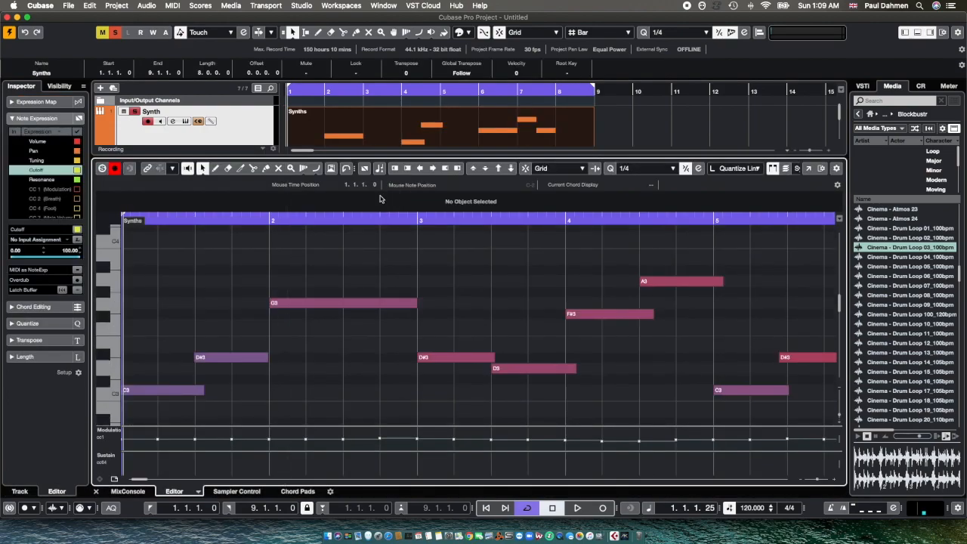
scroll(264, 261, left, 3)
scroll(334, 290, down, 5)
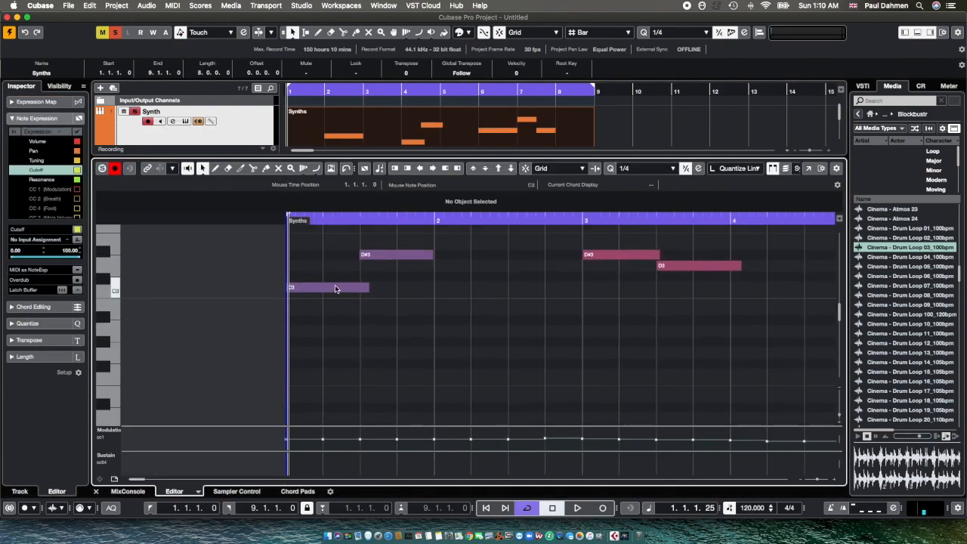
scroll(336, 290, up, 6)
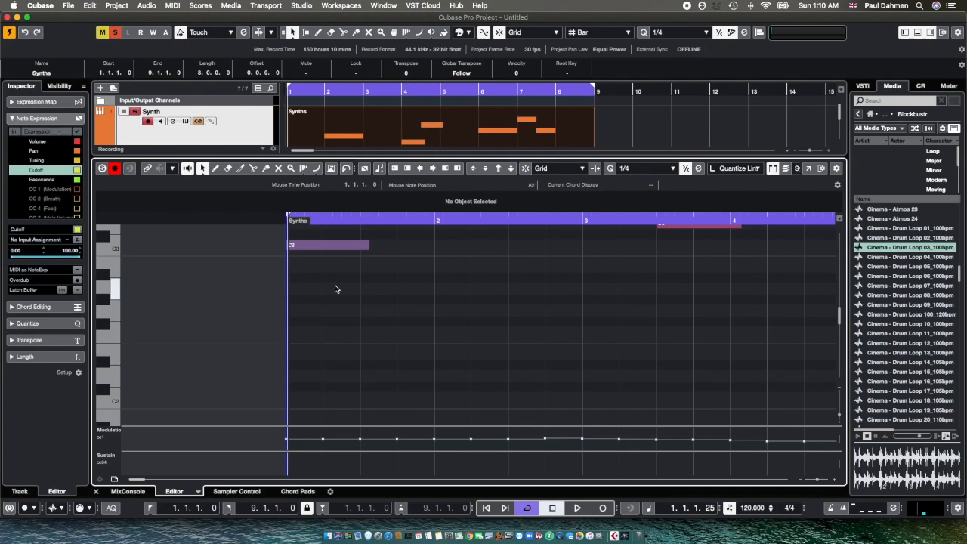
scroll(336, 290, down, 6)
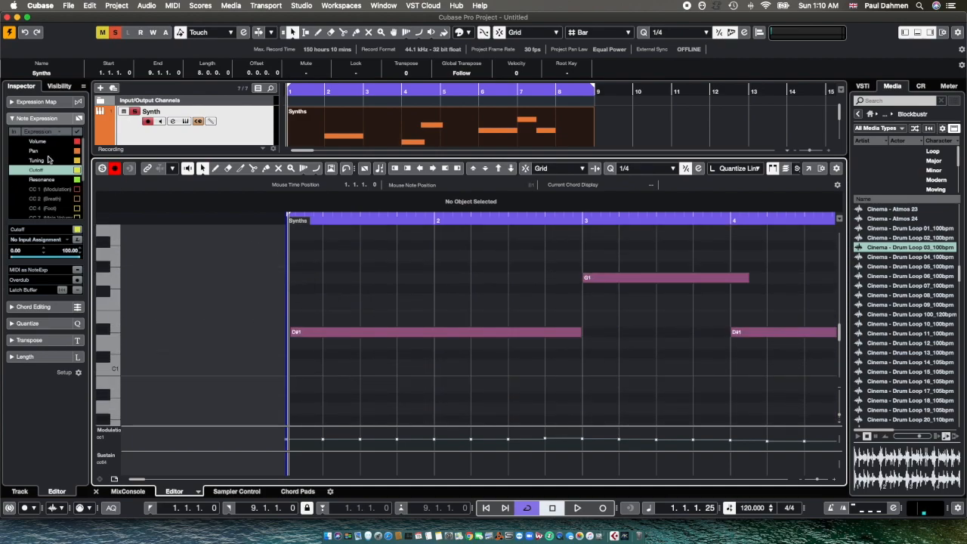
scroll(47, 159, down, 4)
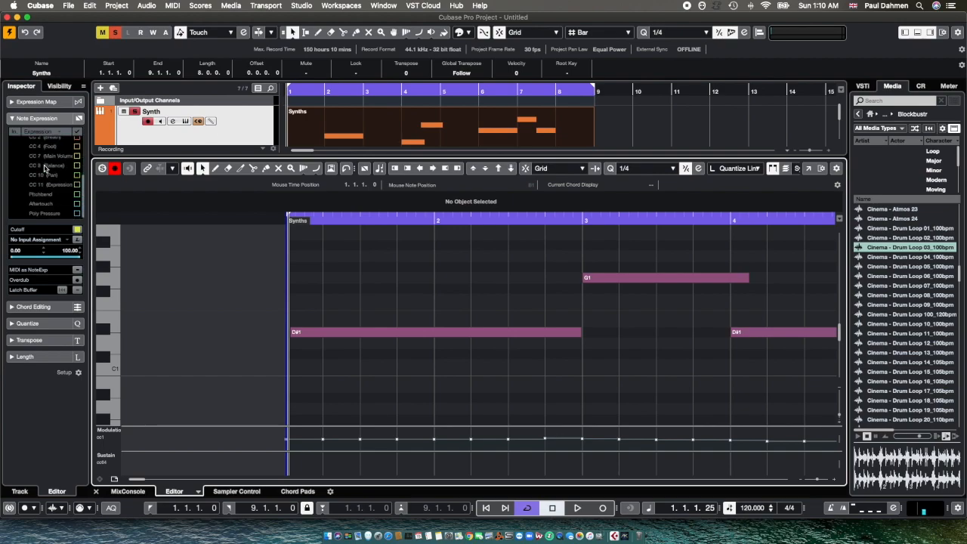
click(38, 119)
click(38, 119)
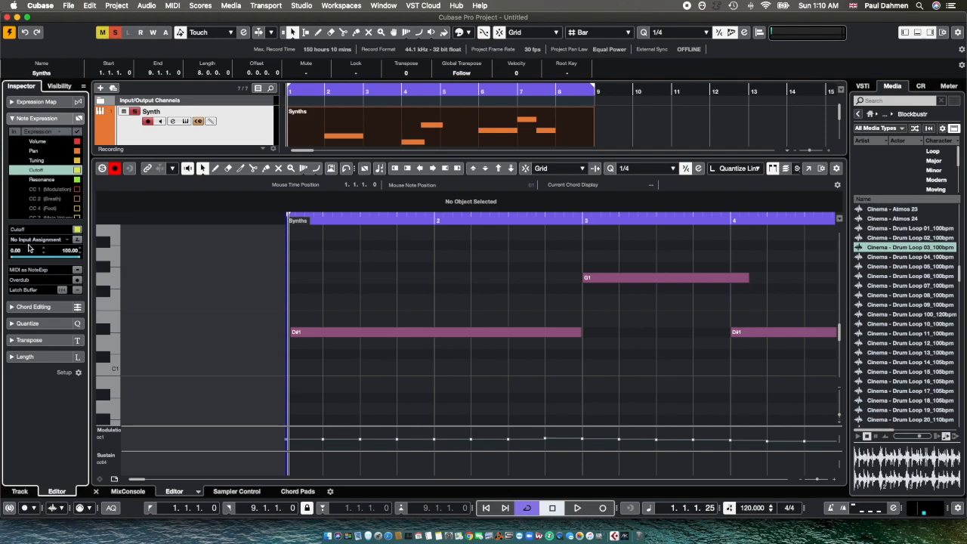
scroll(52, 212, down, 4)
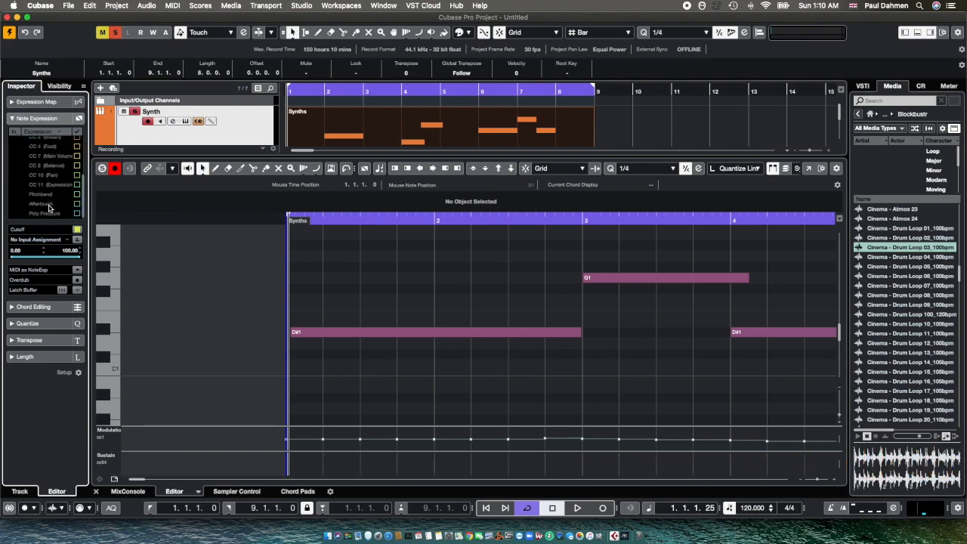
scroll(50, 207, up, 4)
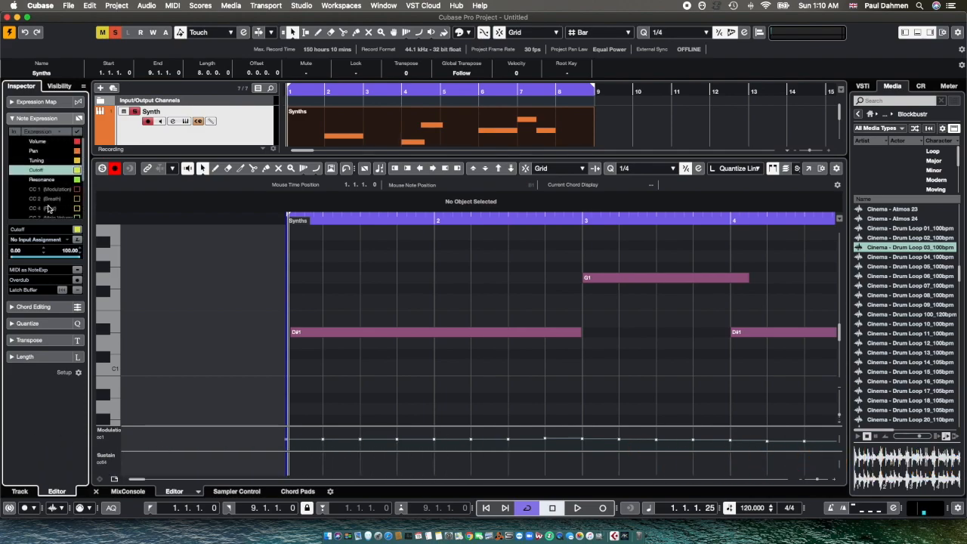
Step: Draw a wavy Pan note expression curve across the whole D#1 note that starts in bar 1
click(34, 152)
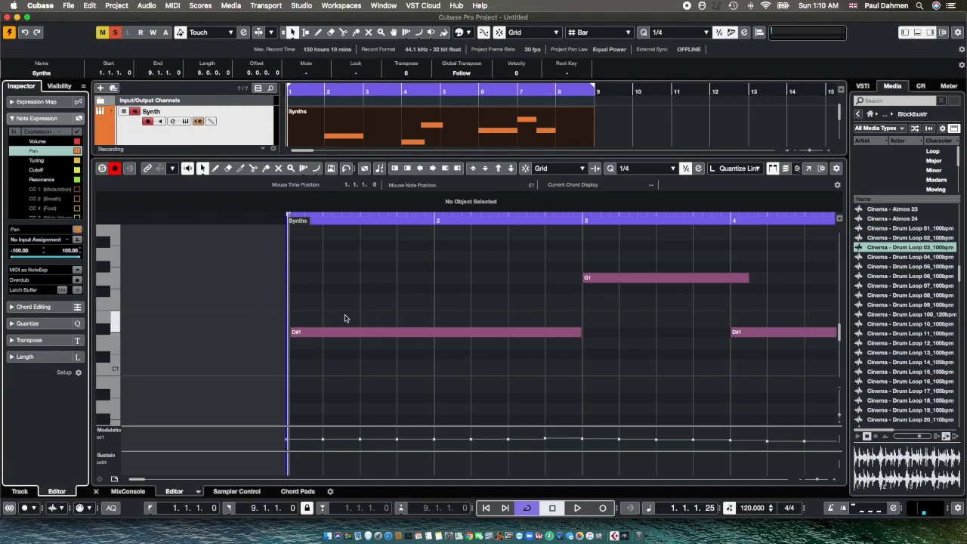
double_click(314, 333)
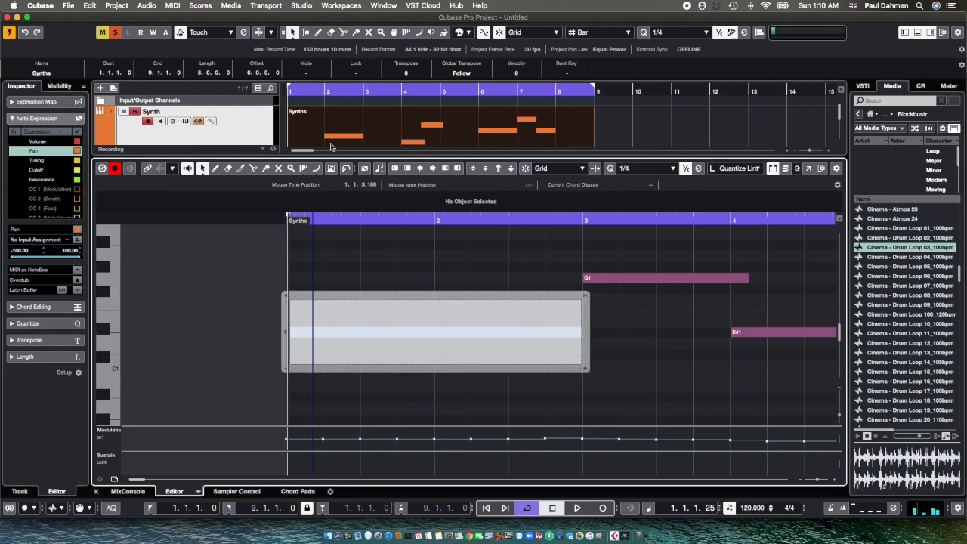
click(215, 169)
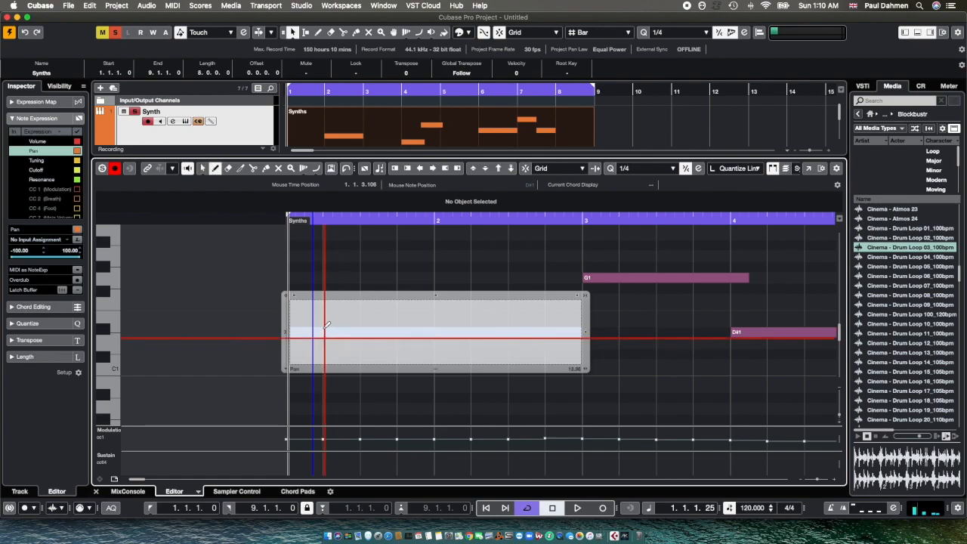
mouse_move(292, 331)
mouse_down()
mouse_move(328, 306)
mouse_move(348, 318)
mouse_move(363, 358)
mouse_move(393, 308)
mouse_move(423, 346)
mouse_move(445, 314)
mouse_move(468, 347)
mouse_move(507, 309)
mouse_move(515, 337)
mouse_move(587, 304)
mouse_move(553, 330)
mouse_move(580, 329)
mouse_up()
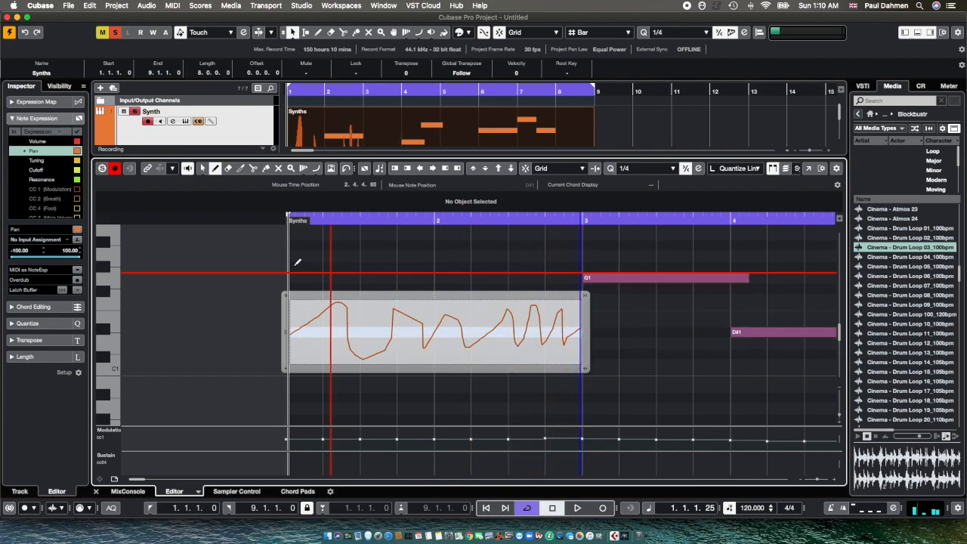
click(201, 169)
click(231, 243)
Step: Draw a sawtooth-like Cutoff note expression curve across the long D#1 note that starts at bar 7
scroll(477, 294, right, 6)
scroll(476, 294, down, 1)
scroll(474, 294, right, 10)
scroll(475, 294, up, 3)
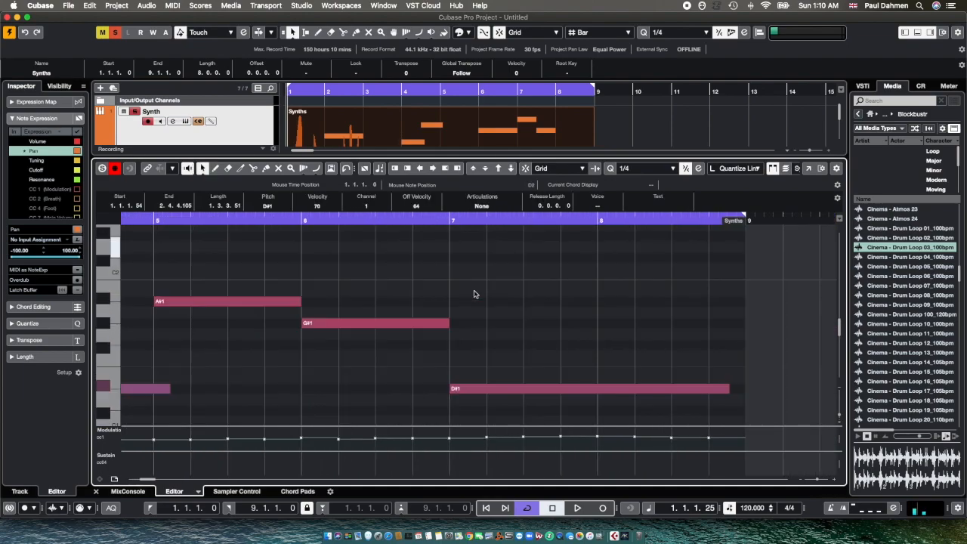
scroll(474, 294, right, 5)
scroll(474, 294, down, 3)
click(431, 305)
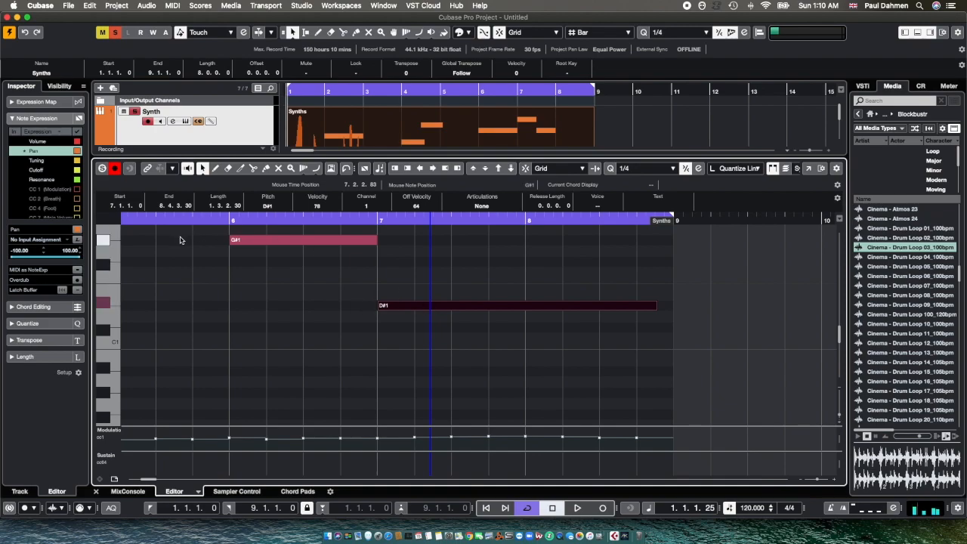
click(36, 170)
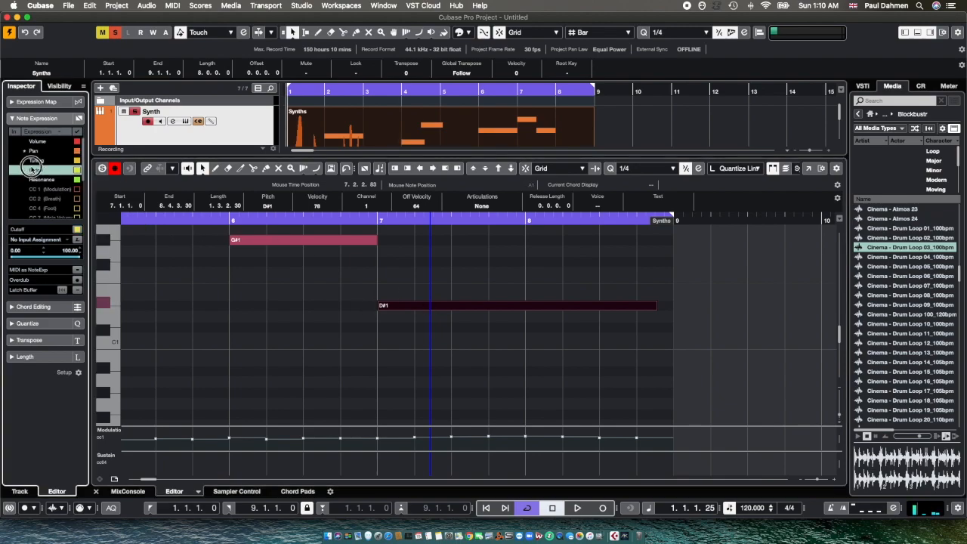
click(393, 307)
double_click(393, 307)
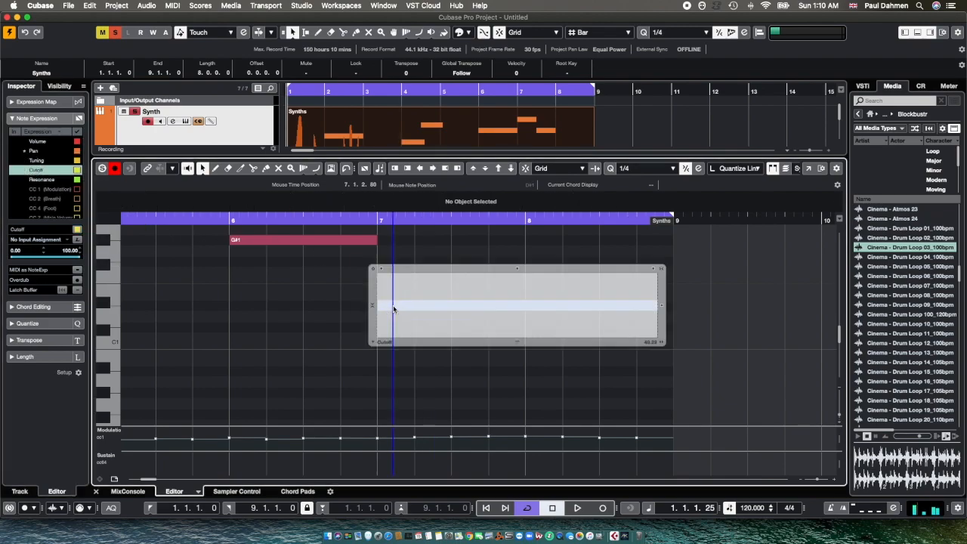
click(216, 167)
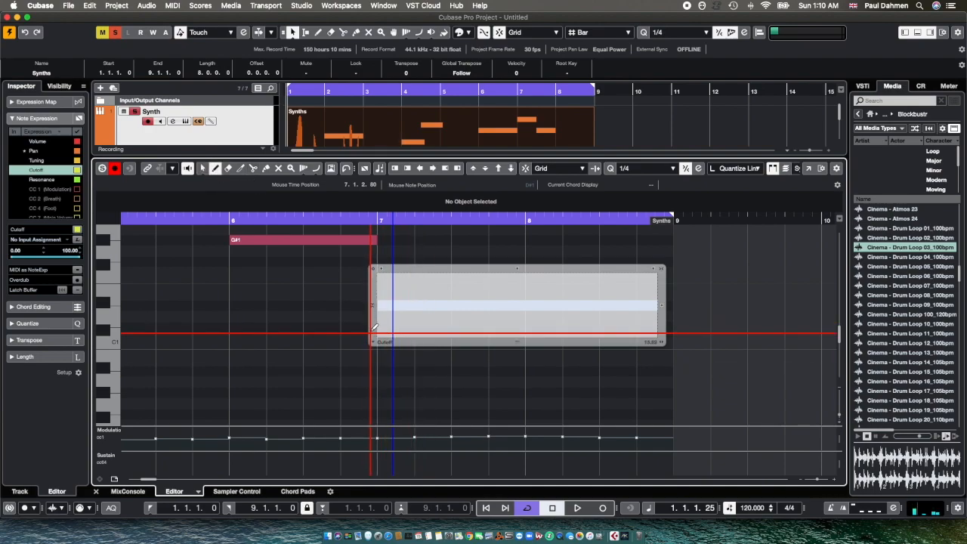
mouse_move(381, 331)
mouse_down()
mouse_move(408, 294)
mouse_move(413, 324)
mouse_move(443, 279)
mouse_move(449, 315)
mouse_move(486, 276)
mouse_move(557, 287)
mouse_move(618, 319)
mouse_move(635, 312)
mouse_move(655, 333)
mouse_up()
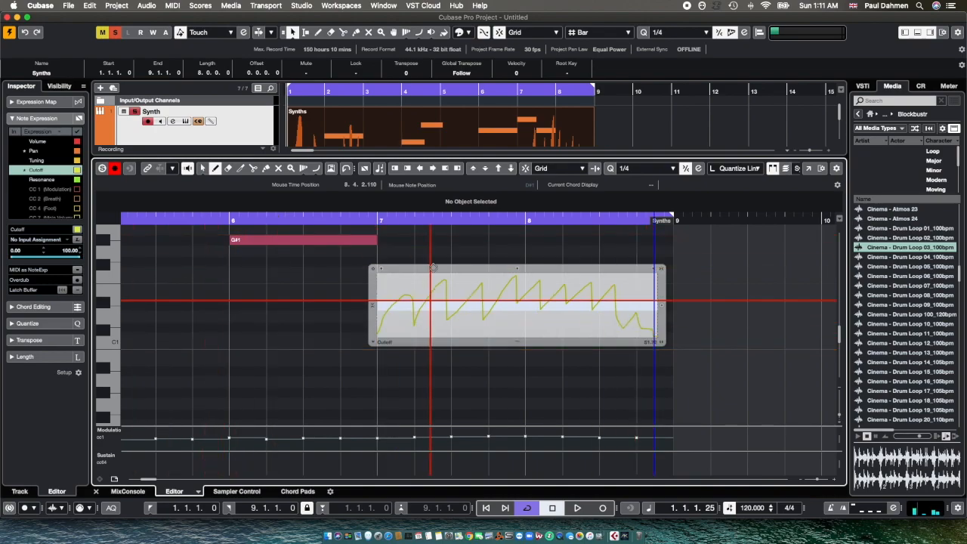
Step: Draw a falling Resonance note expression curve with a slight mid-note rise across the G#3 note in bar 6
scroll(179, 320, up, 8)
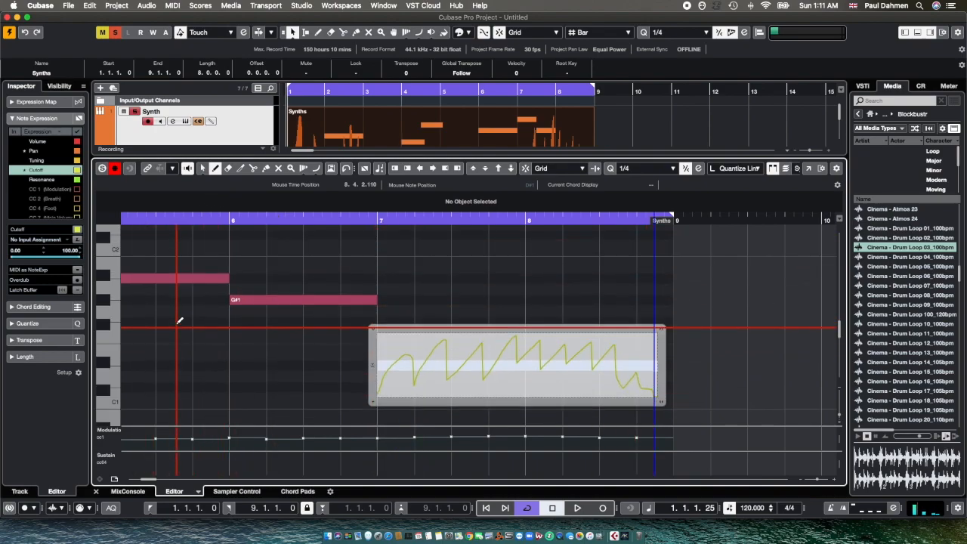
scroll(180, 320, left, 8)
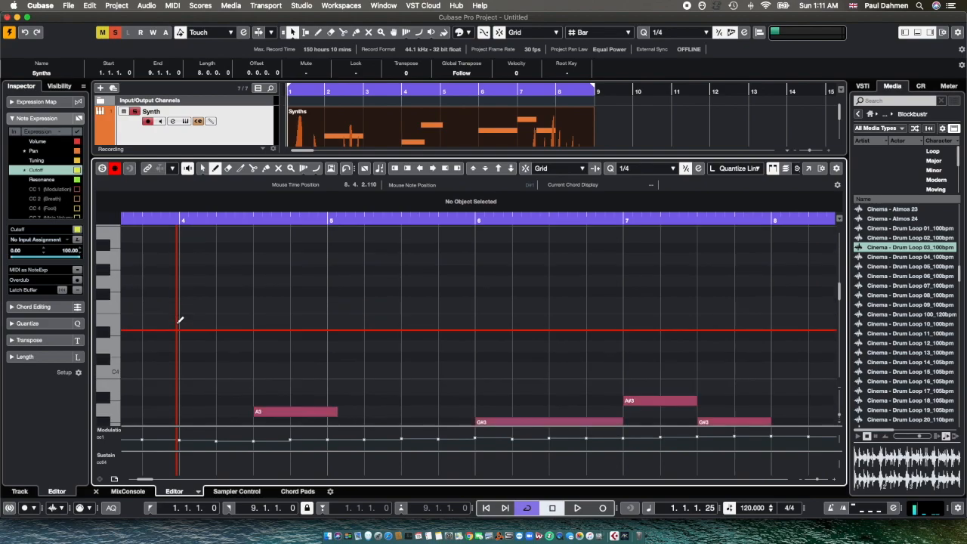
scroll(179, 320, down, 5)
scroll(180, 321, left, 8)
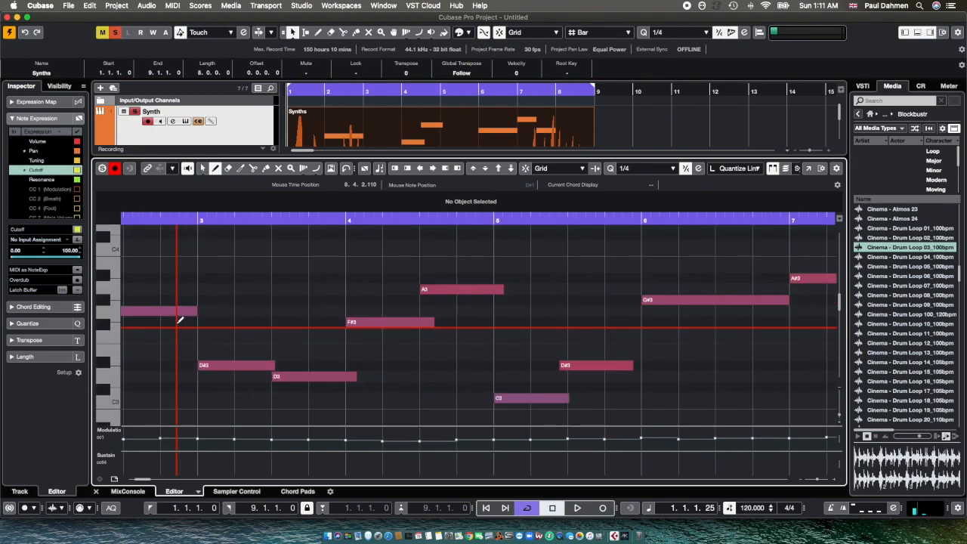
scroll(180, 320, down, 3)
scroll(180, 320, right, 15)
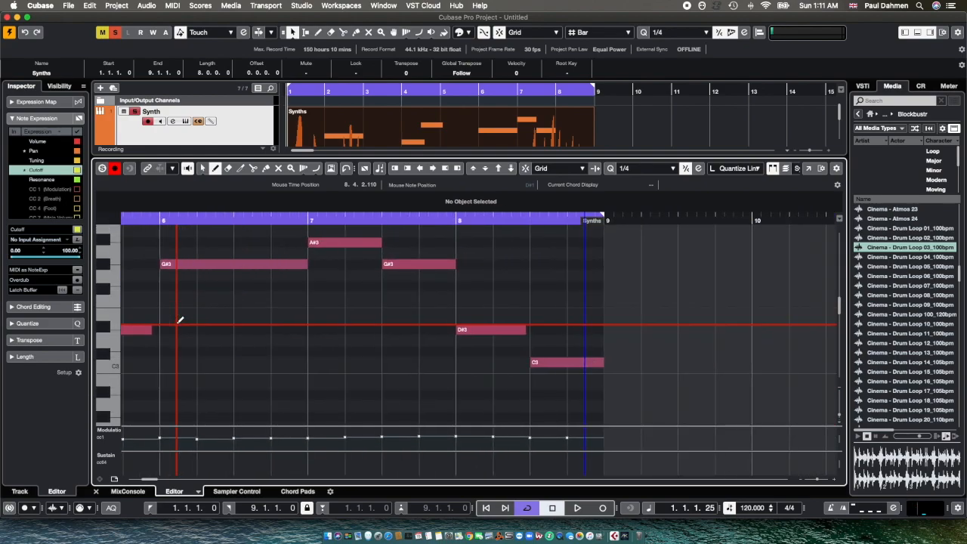
scroll(179, 321, left, 4)
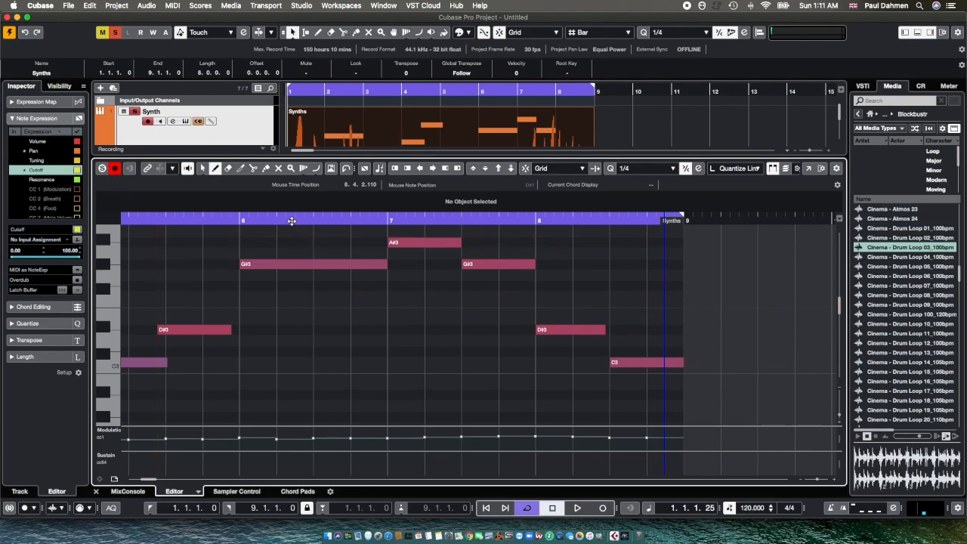
click(204, 167)
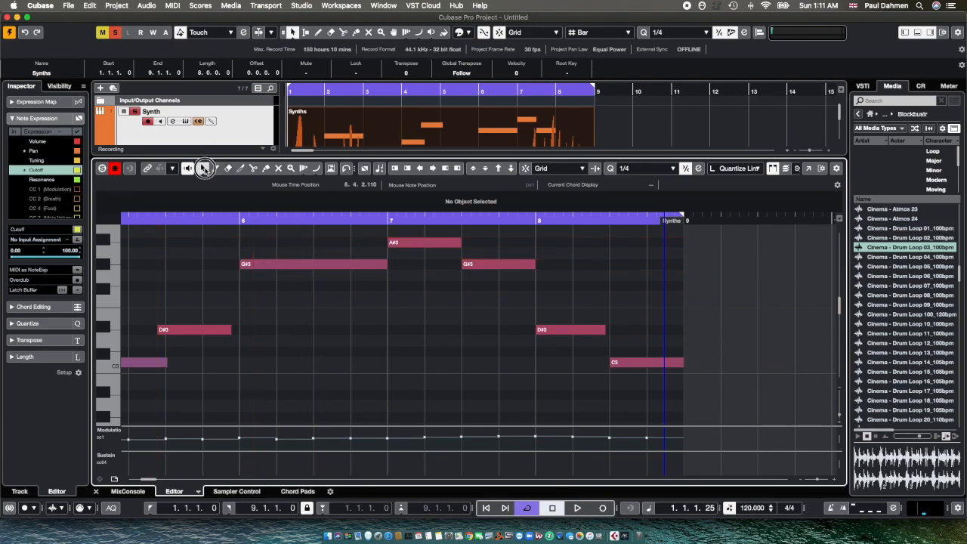
double_click(257, 265)
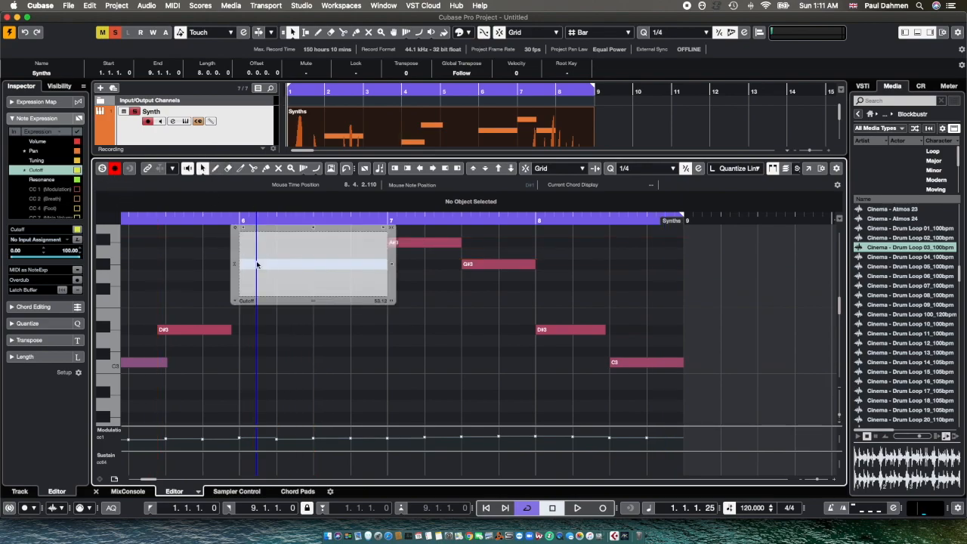
click(41, 181)
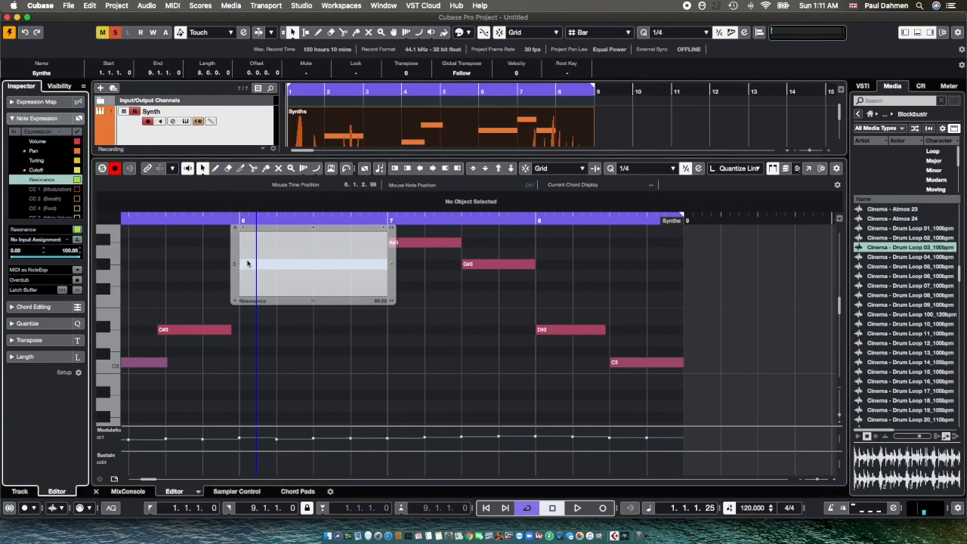
click(215, 168)
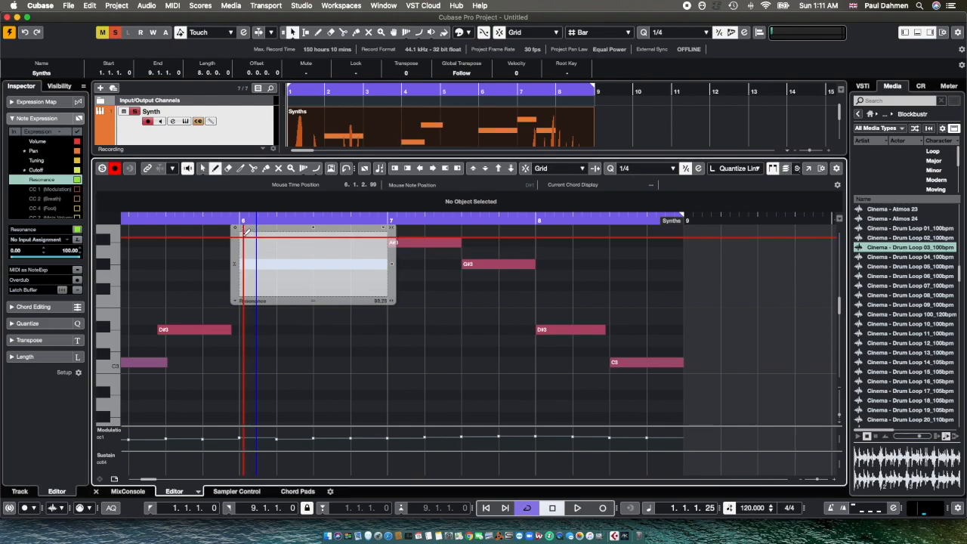
mouse_move(242, 229)
mouse_down()
mouse_move(287, 261)
mouse_move(330, 265)
mouse_move(387, 290)
mouse_up()
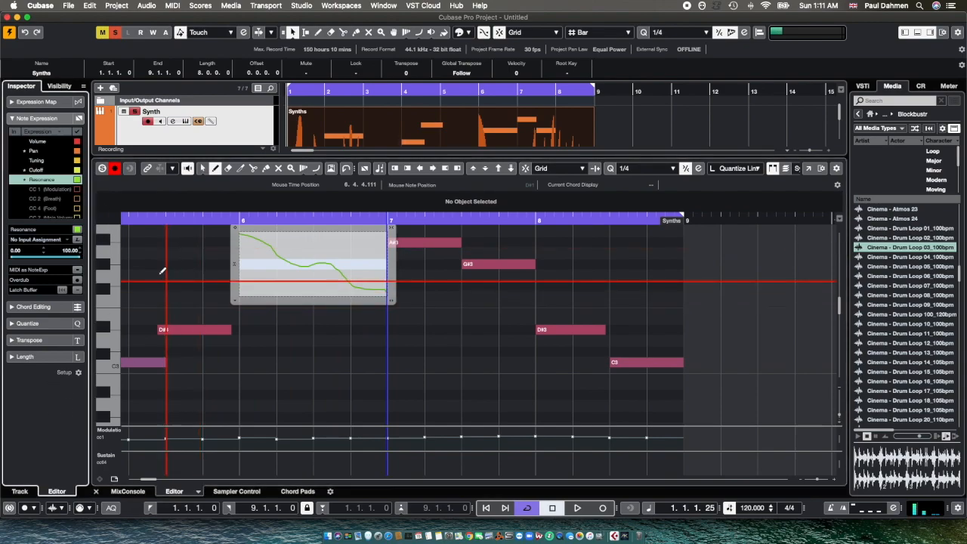
click(202, 167)
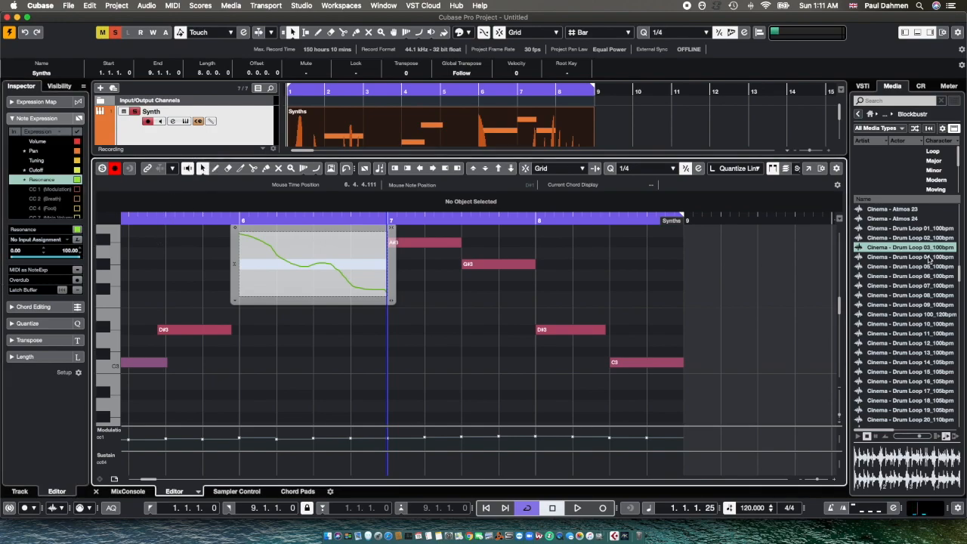
click(793, 281)
Step: Draw a falling Pitchbend note expression curve with a small bump in the middle across the G3 note in bar 2
scroll(366, 301, left, 8)
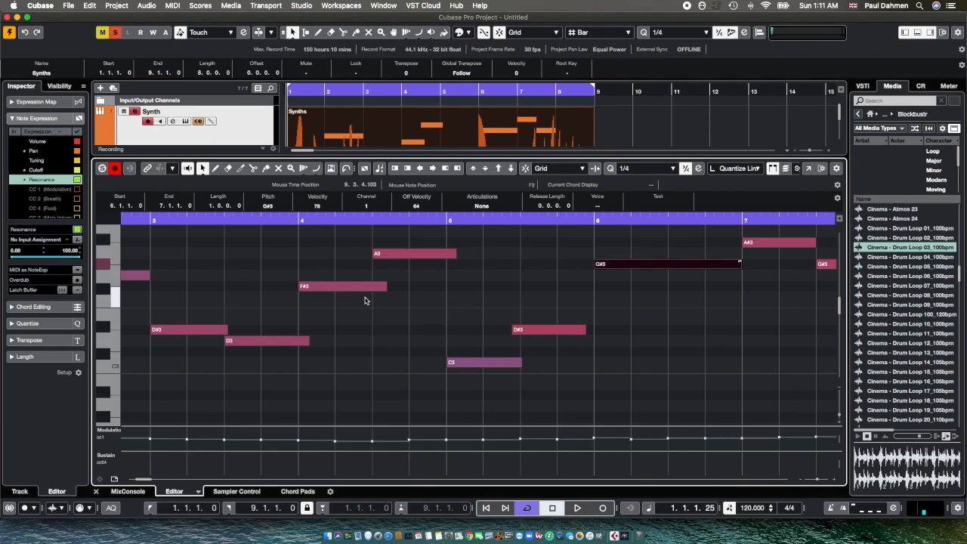
scroll(366, 301, left, 5)
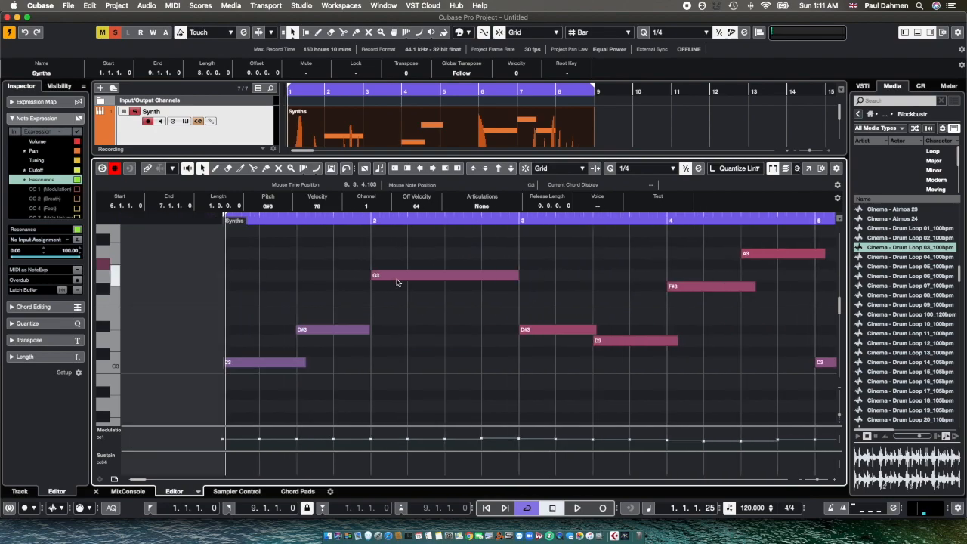
click(397, 277)
double_click(395, 277)
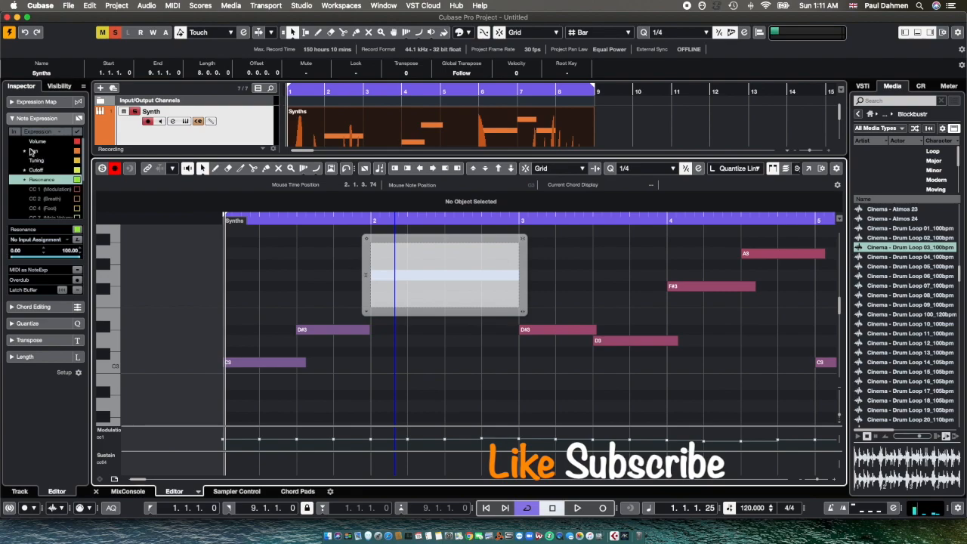
scroll(42, 172, down, 5)
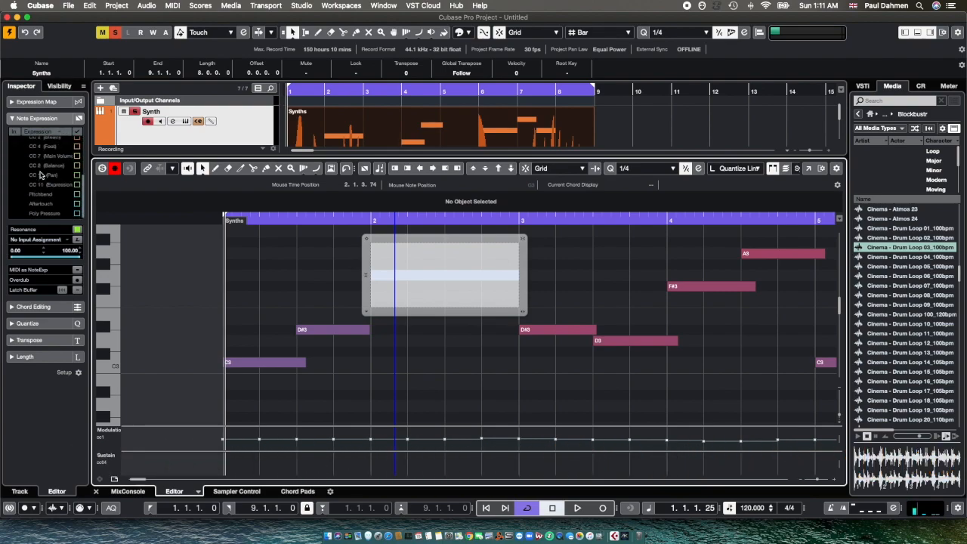
click(39, 194)
click(215, 168)
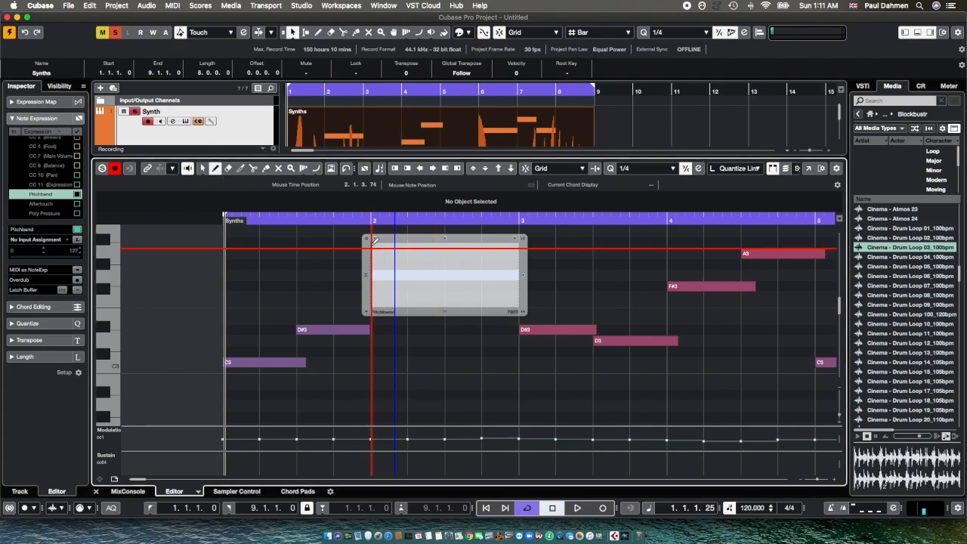
drag(373, 242, 517, 307)
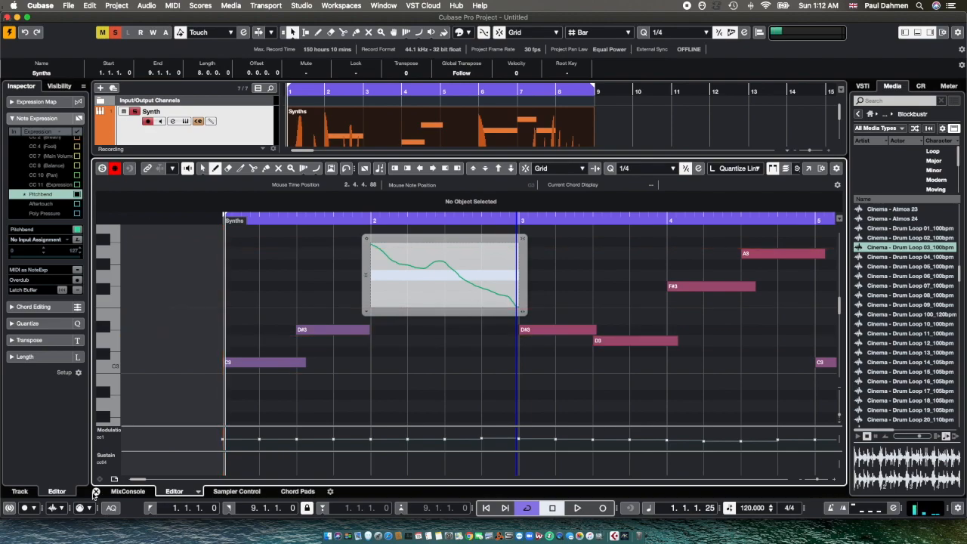
Step: Close the note editor, play the arrangement from bar 1 to hear the note expressions, and stop near the end of bar 8
click(96, 491)
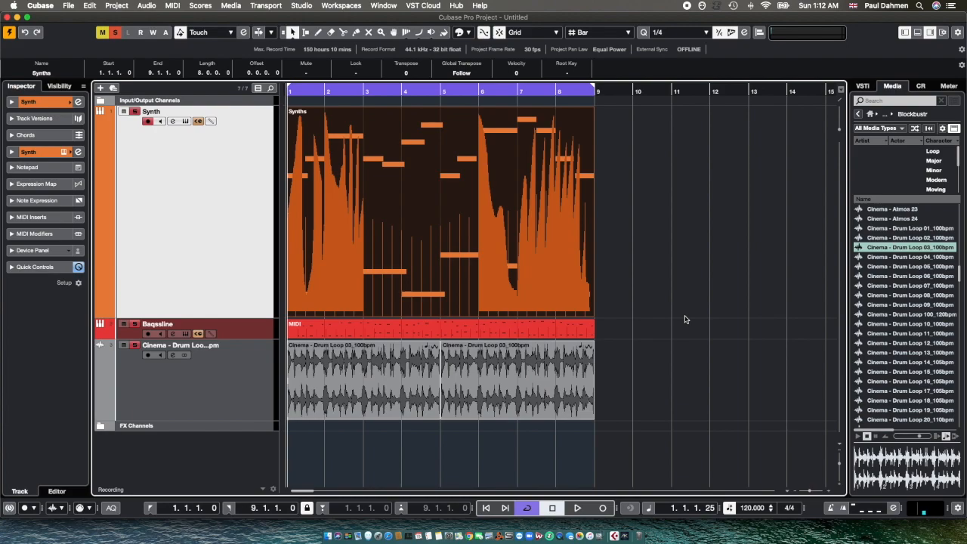
key(space)
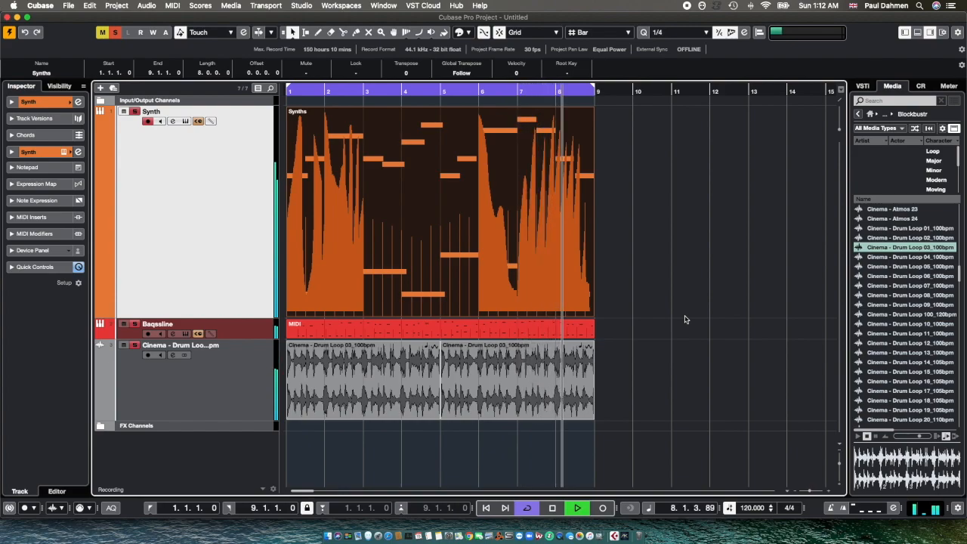
key(space)
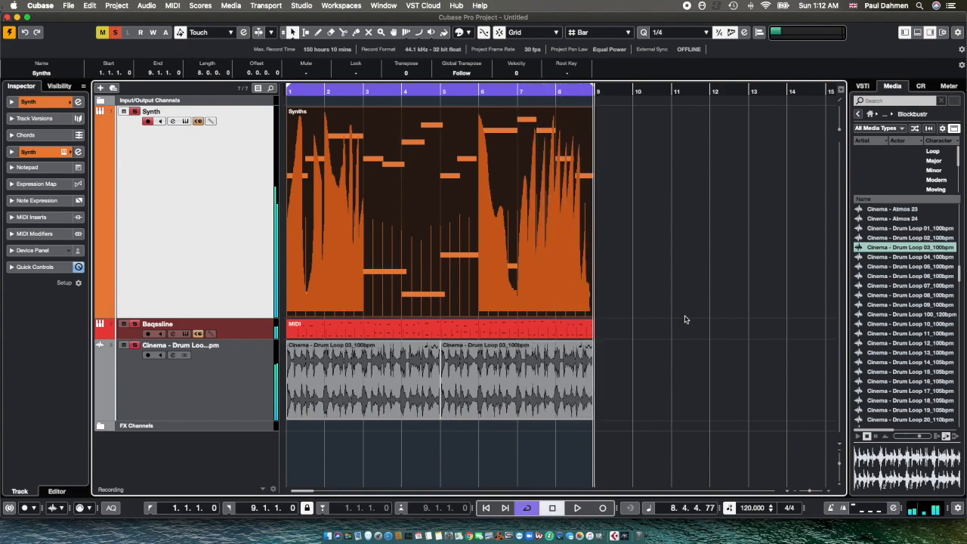